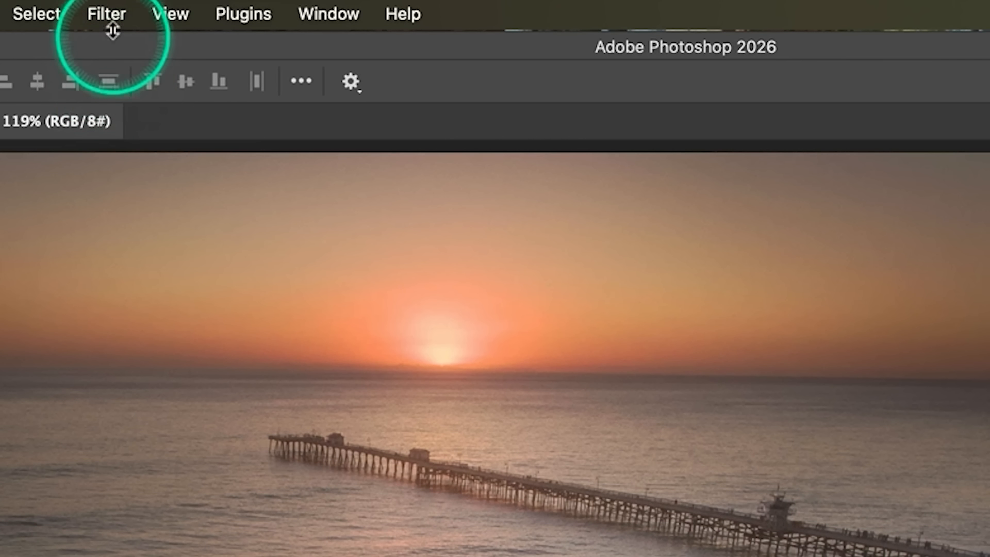
Step: Open the sunset pier photo in the Camera Raw Filter and start creating a new profile from its presets
{"action": "left_click", "coordinate": [105, 10]}
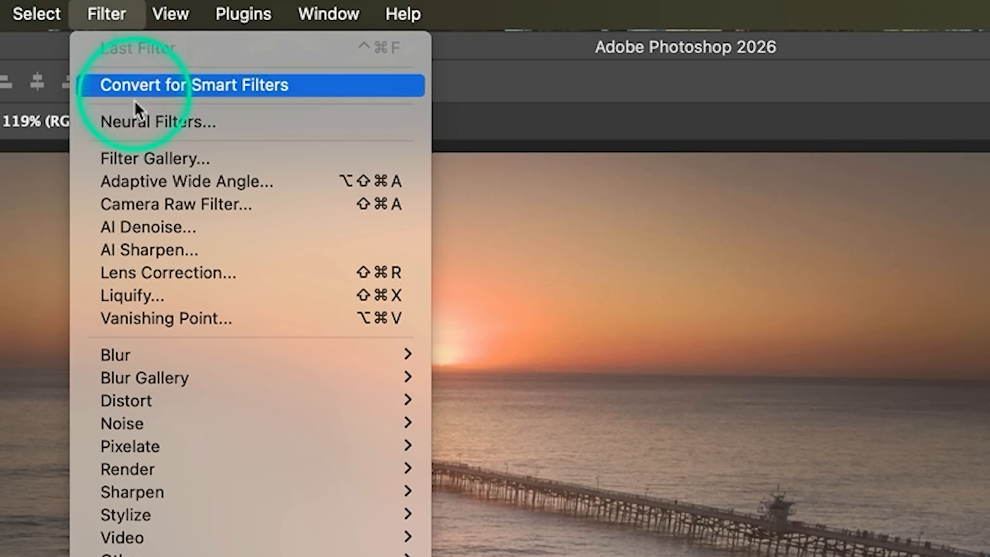
{"action": "left_click", "coordinate": [144, 203]}
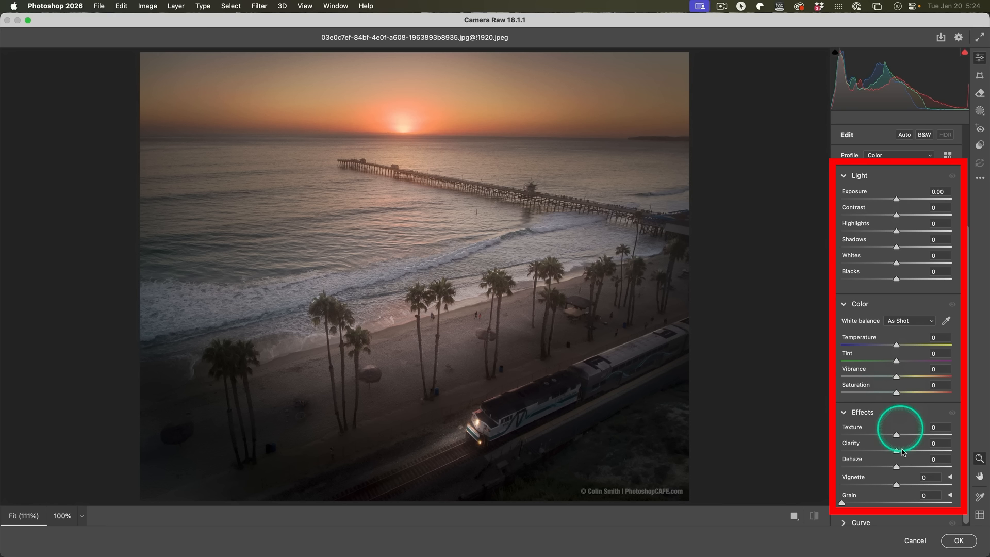
{"action": "left_click", "coordinate": [810, 238]}
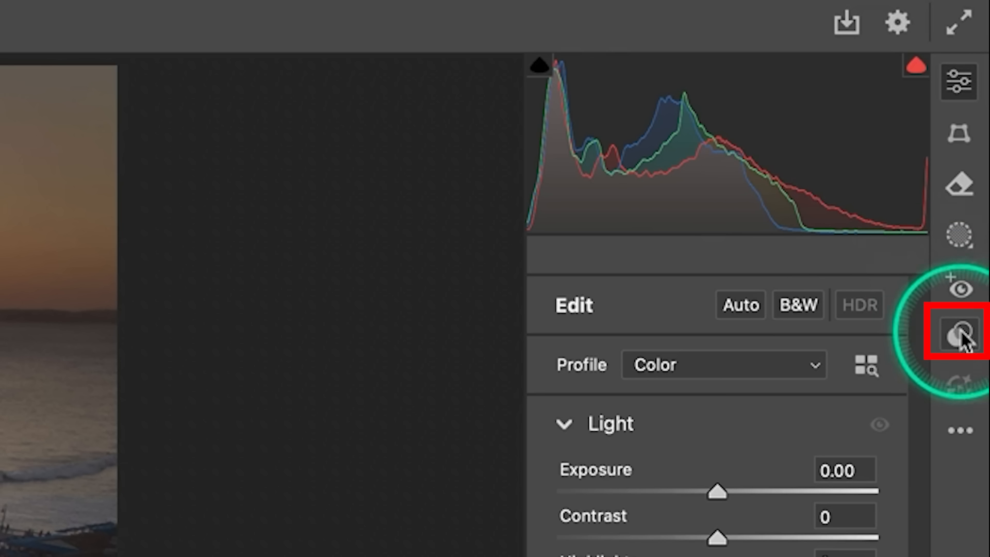
{"action": "left_click", "coordinate": [963, 340]}
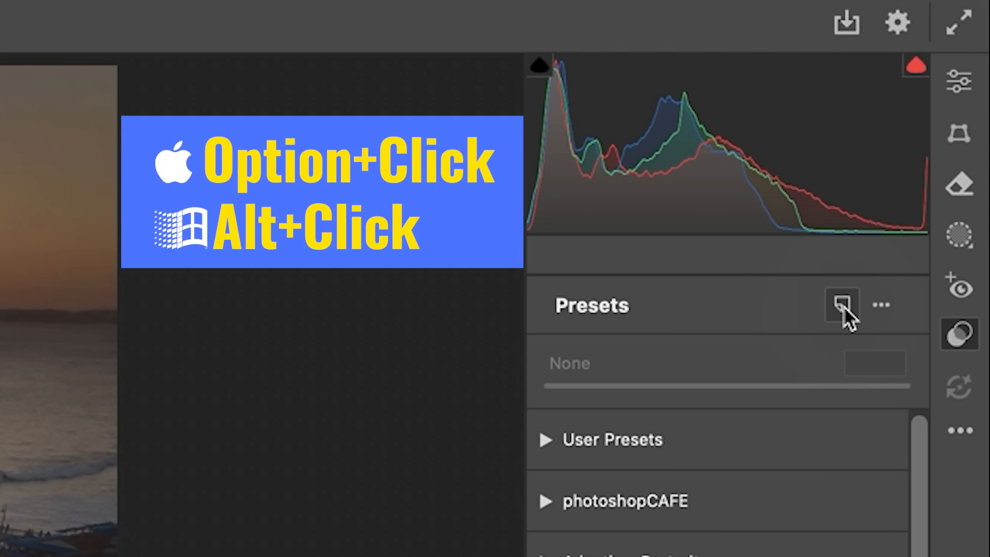
{"action": "left_click", "coordinate": [843, 307], "text": "alt"}
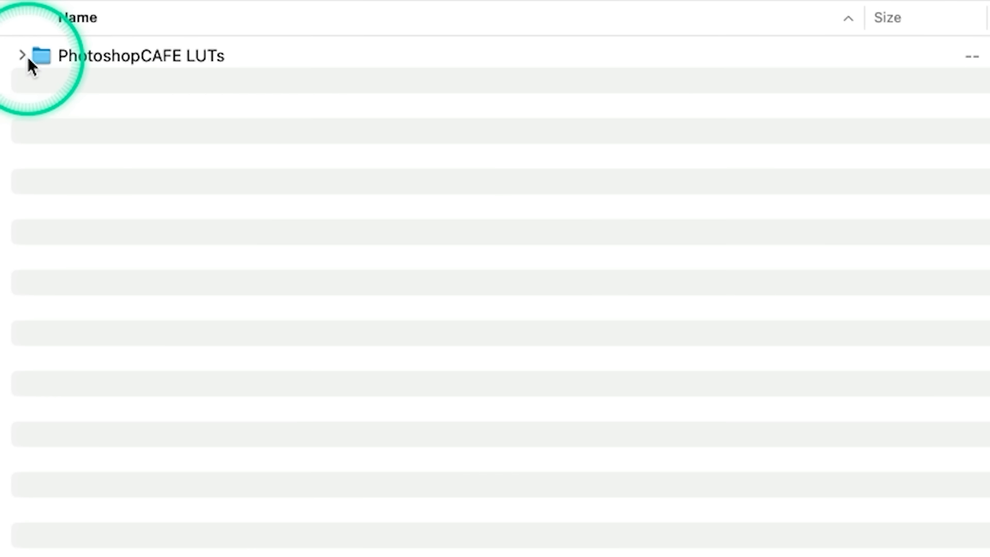
Step: Load mildly cinematic.cube from the PhotoshopCAFE LUTs folder and save the profile under the name "mildly cinematic"
{"action": "left_click", "coordinate": [24, 57]}
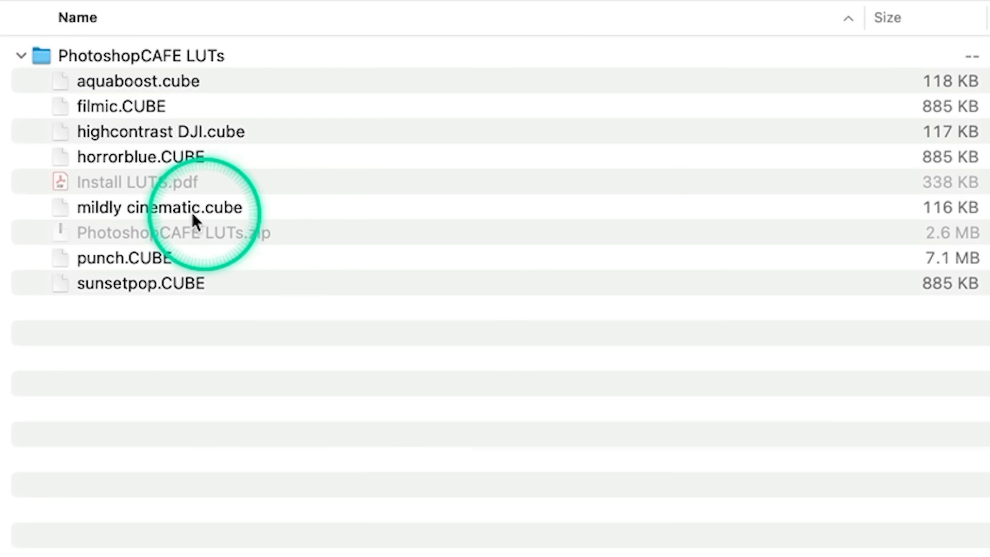
{"action": "left_click", "coordinate": [168, 209]}
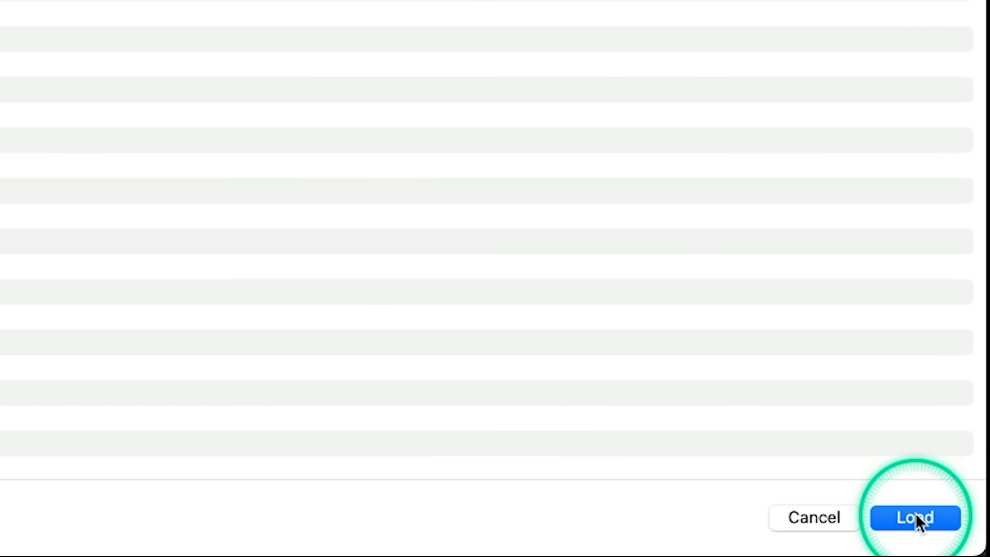
{"action": "left_click", "coordinate": [915, 513]}
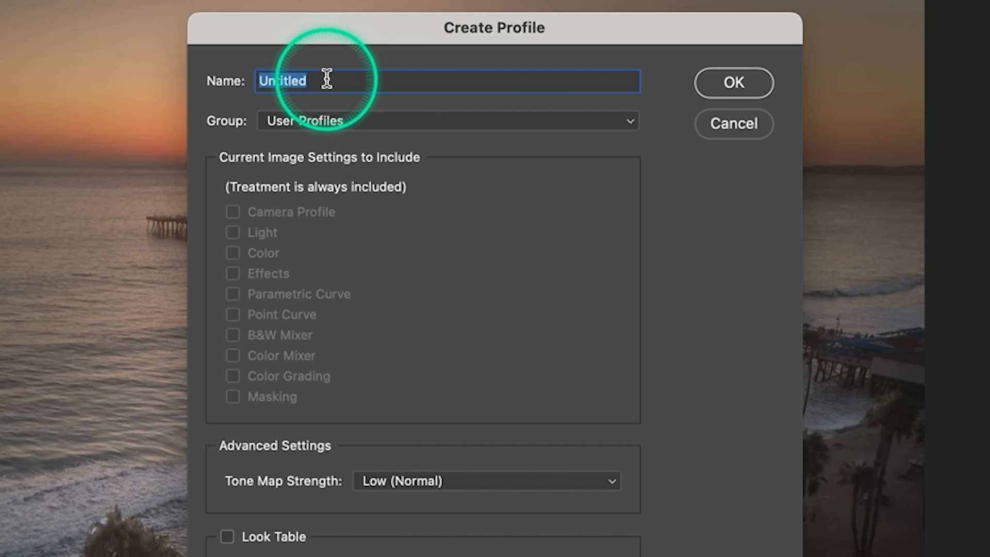
{"action": "type", "text": "mildly cinematic"}
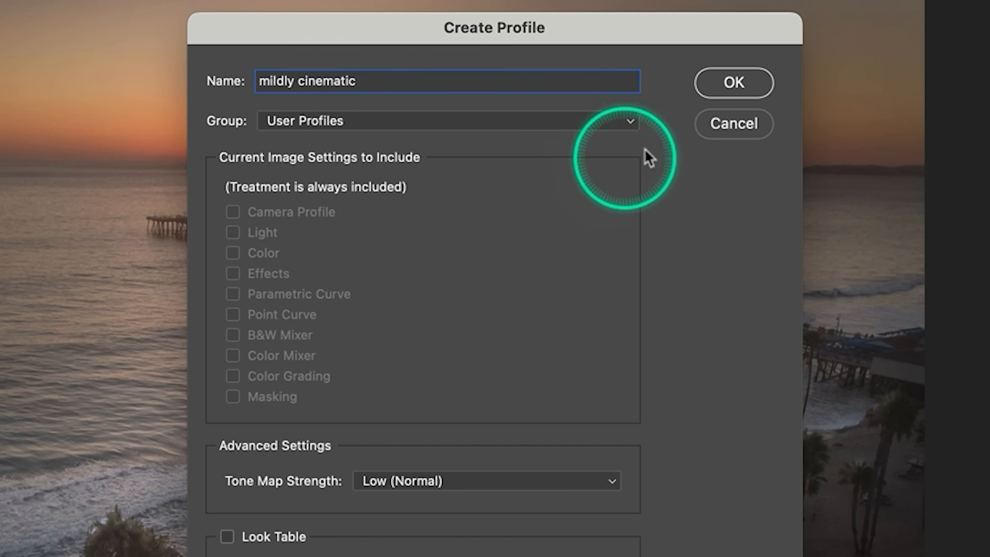
{"action": "left_click", "coordinate": [737, 84]}
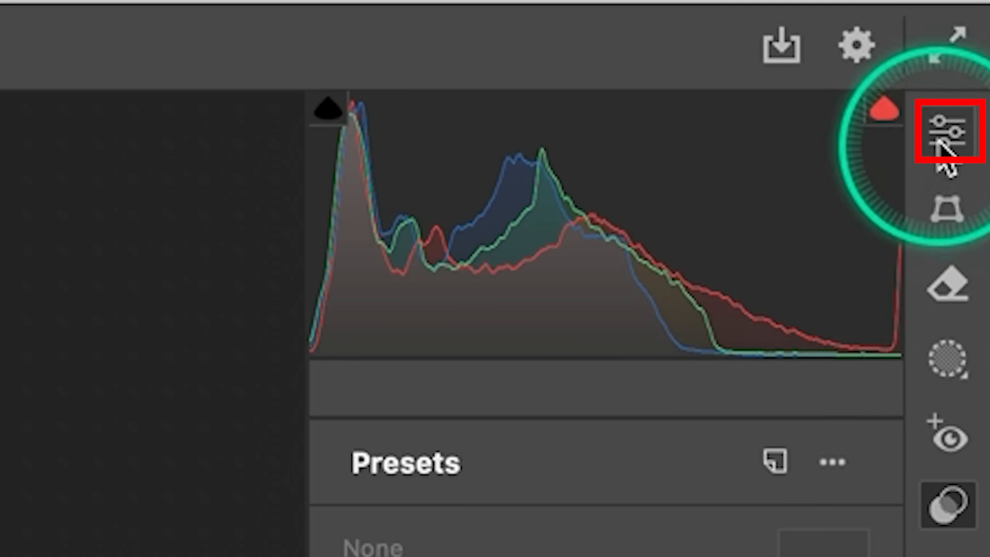
Step: Browse the profiles in the edit settings and apply the mildly cinematic user profile to the photo
{"action": "left_click", "coordinate": [979, 58]}
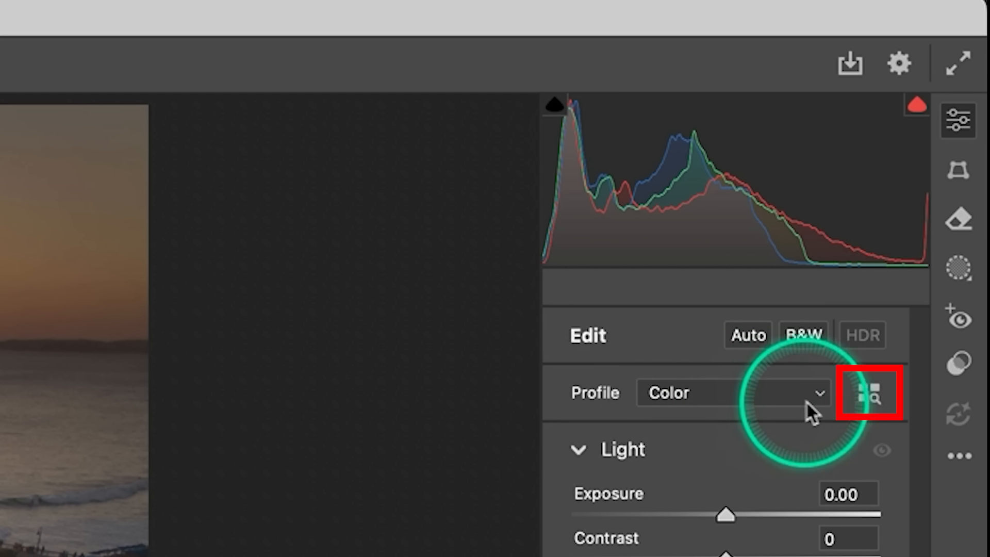
{"action": "left_click", "coordinate": [869, 400]}
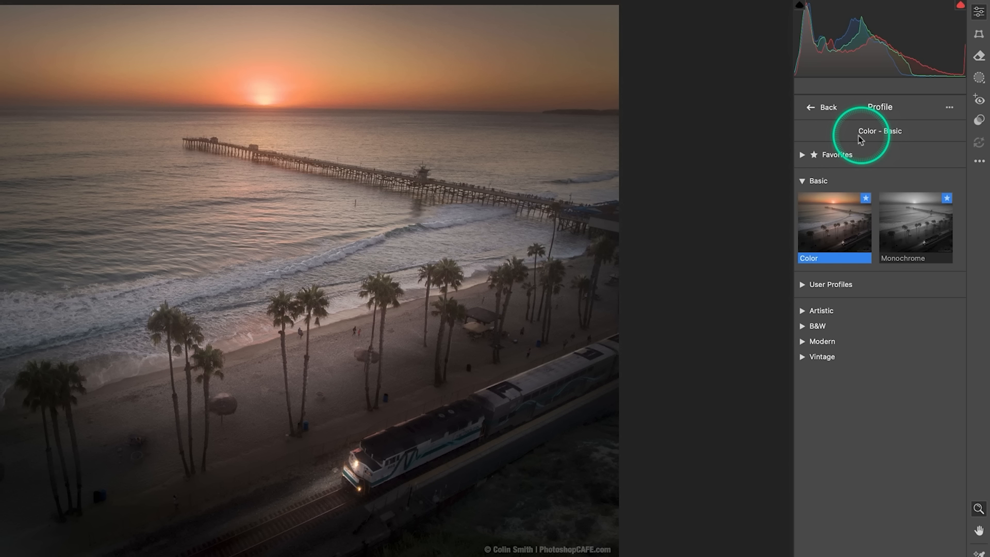
{"action": "left_click", "coordinate": [803, 284]}
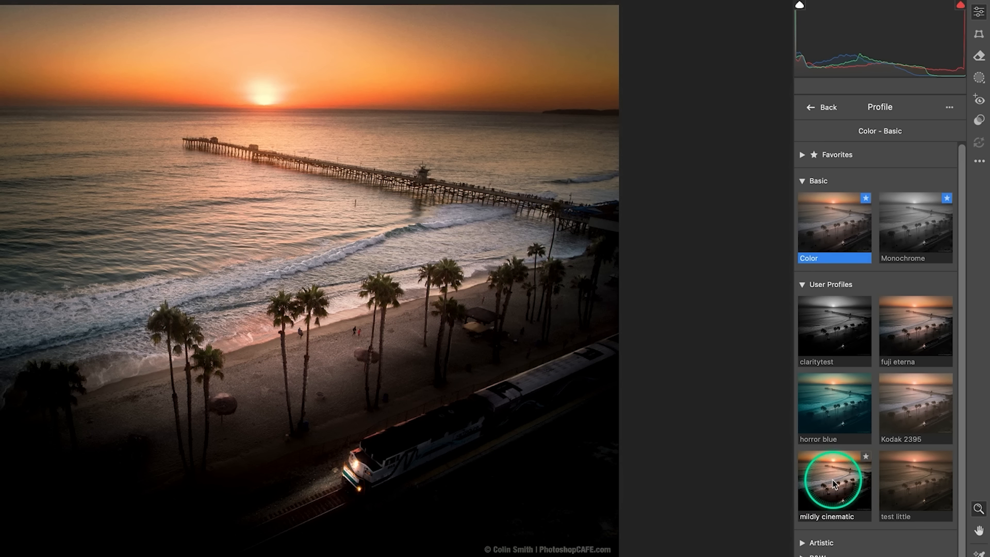
{"action": "left_click", "coordinate": [832, 479]}
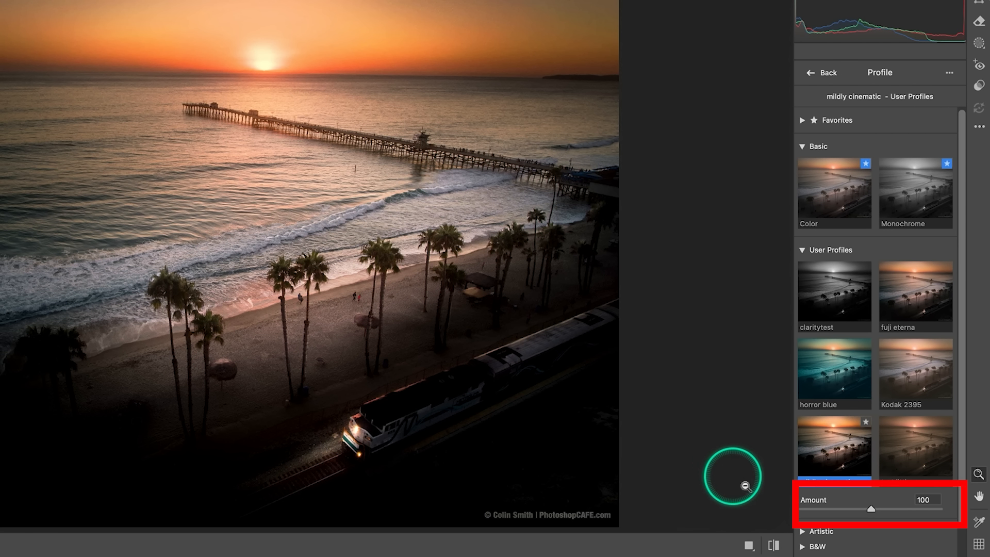
Step: Vary the mildly cinematic profile's Amount from its maximum down to 0, and switch to the Kodak 2395 profile
{"action": "mouse_move", "coordinate": [871, 510]}
{"action": "left_mouse_down"}
{"action": "mouse_move", "coordinate": [789, 512]}
{"action": "mouse_move", "coordinate": [971, 503]}
{"action": "left_mouse_up"}
{"action": "left_click_drag", "start_coordinate": [883, 503], "coordinate": [801, 509]}
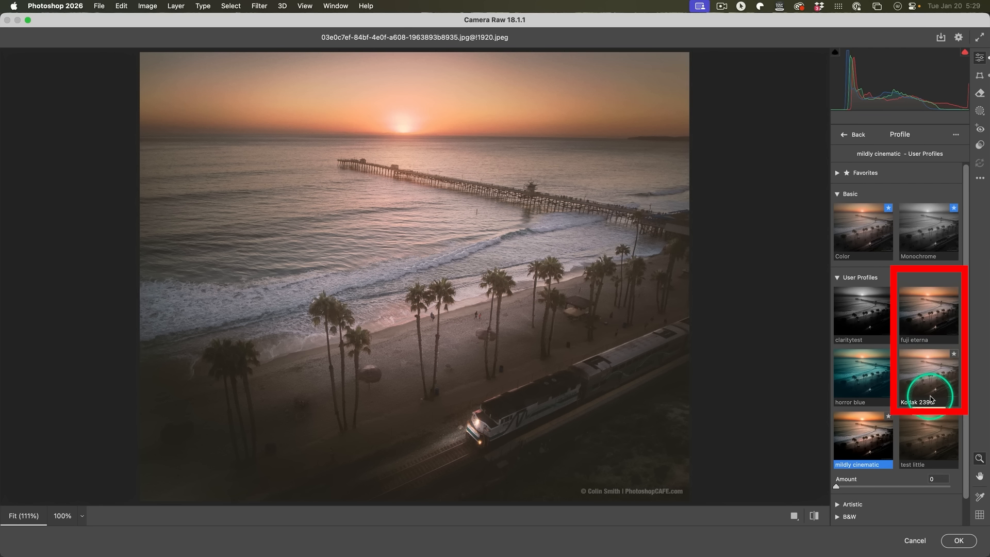
{"action": "left_click", "coordinate": [930, 396]}
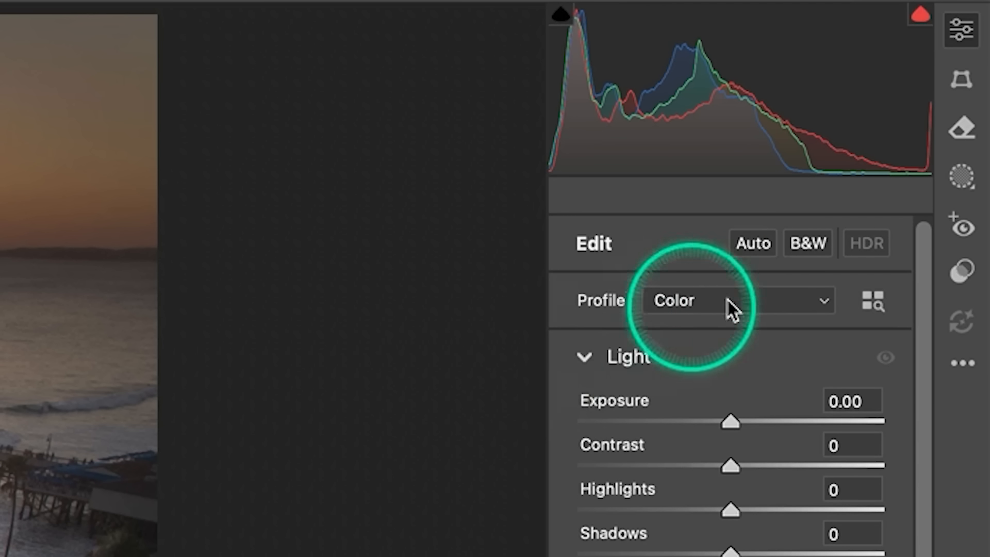
Step: Start creating another profile from the presets and enable its Color Lookup Table to choose a .cube file
{"action": "left_click", "coordinate": [964, 273]}
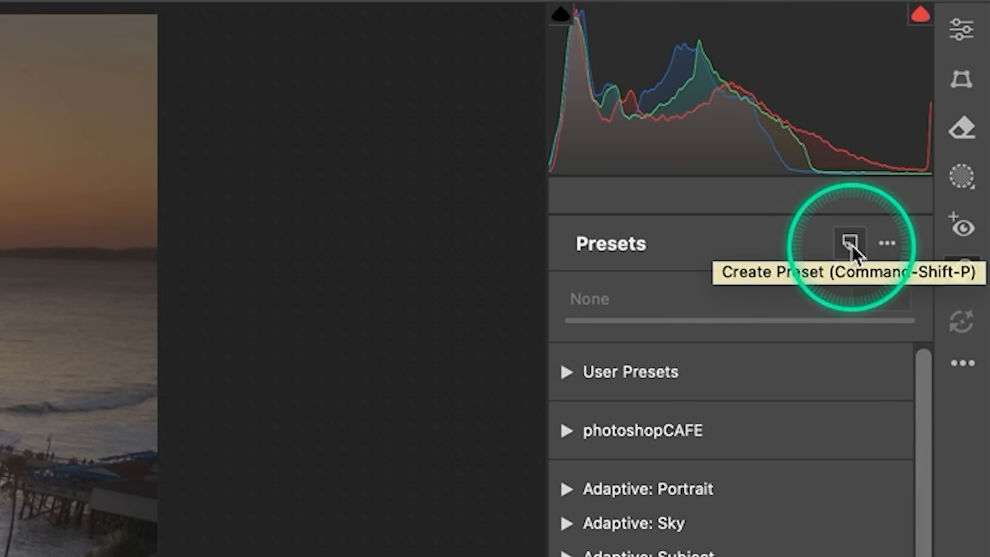
{"action": "left_click", "coordinate": [851, 243]}
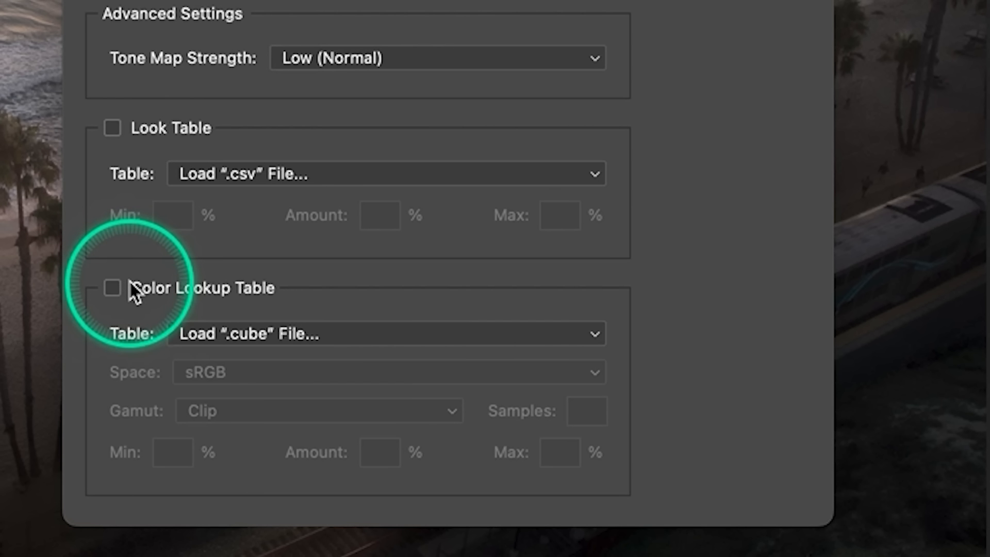
{"action": "left_click", "coordinate": [131, 284]}
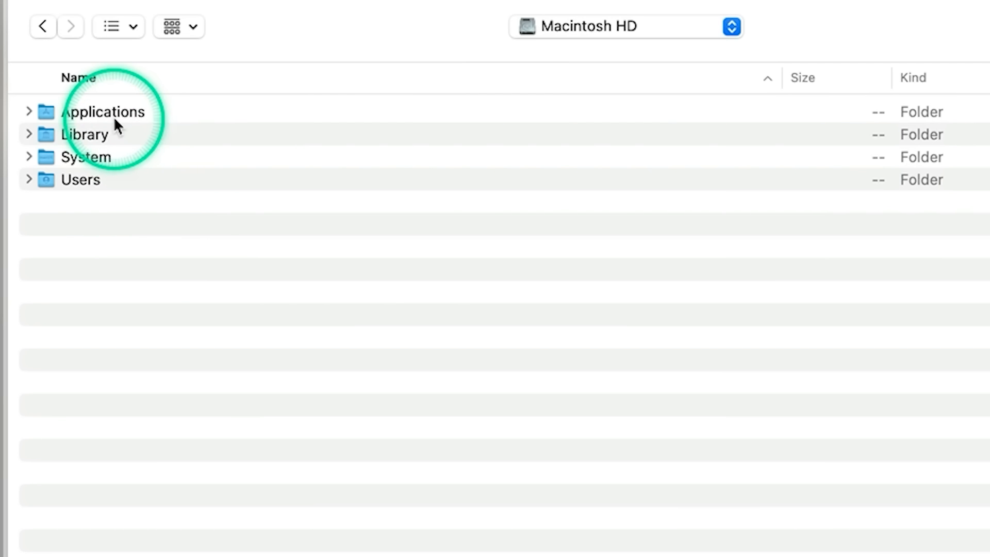
Step: In the file chooser, expand Applications, Adobe Photoshop 2026 and Presets down to the 3DLUTs folder
{"action": "left_click", "coordinate": [113, 116]}
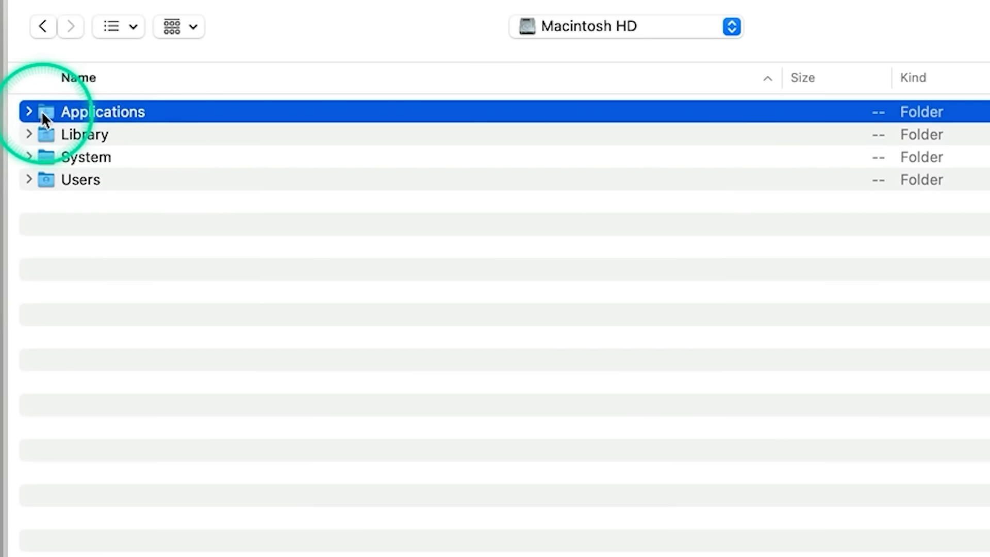
{"action": "left_click", "coordinate": [28, 112]}
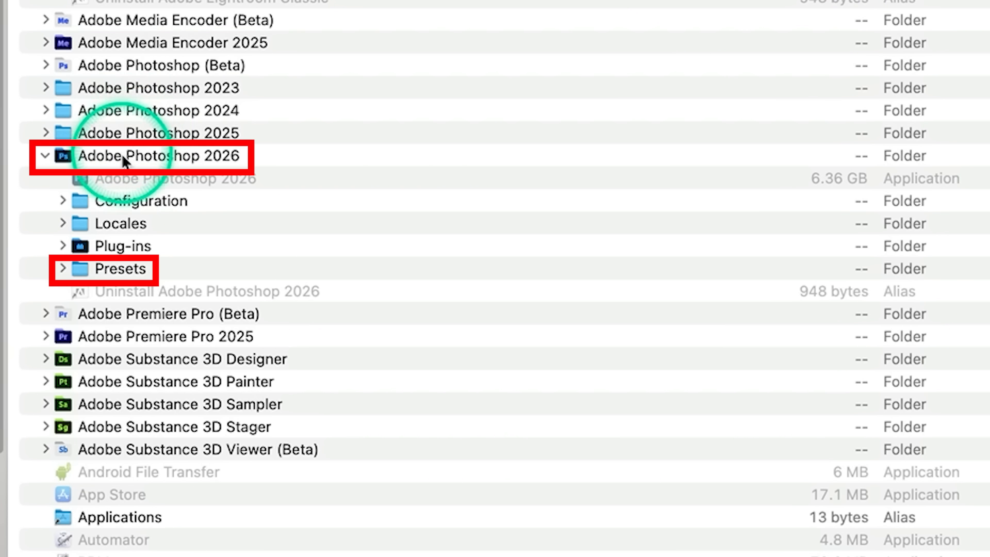
{"action": "left_click", "coordinate": [63, 268]}
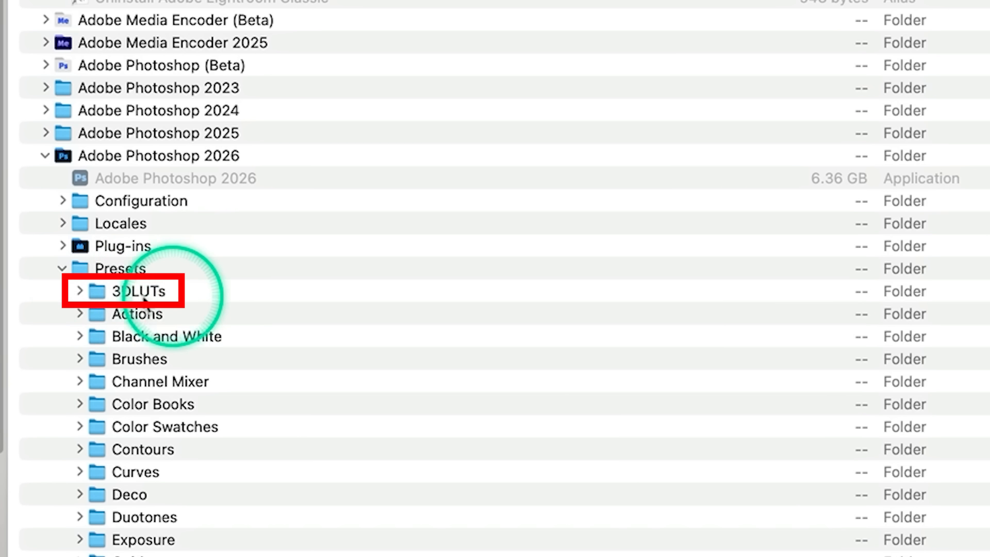
{"action": "left_click", "coordinate": [80, 291]}
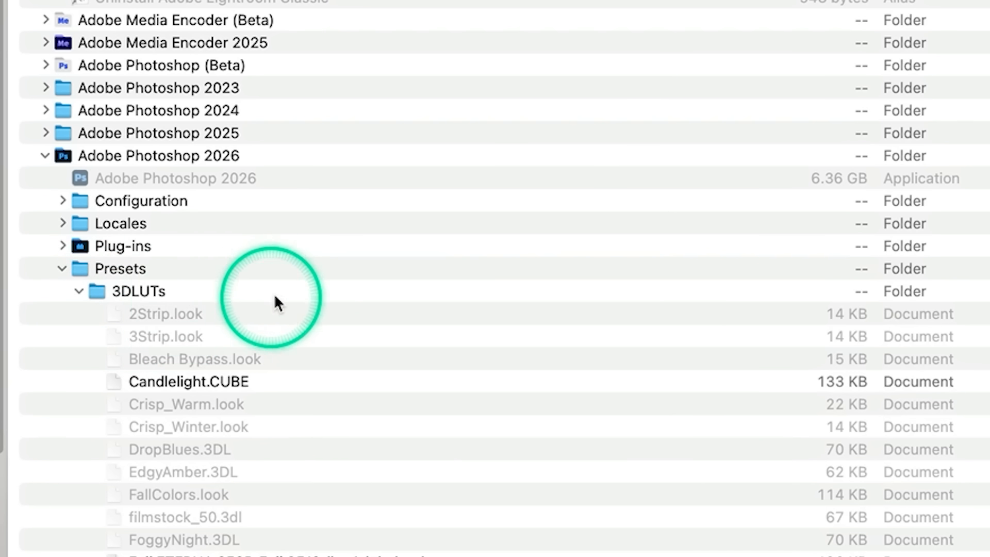
Step: Load Kodak 5218 Kodak 2383 (by Adobe).cube as the color lookup table and save the profile as "Kodak from PS"
{"action": "scroll", "coordinate": [278, 293], "scroll_direction": "down", "scroll_amount": 3}
{"action": "scroll", "coordinate": [181, 232], "scroll_direction": "down", "scroll_amount": 7}
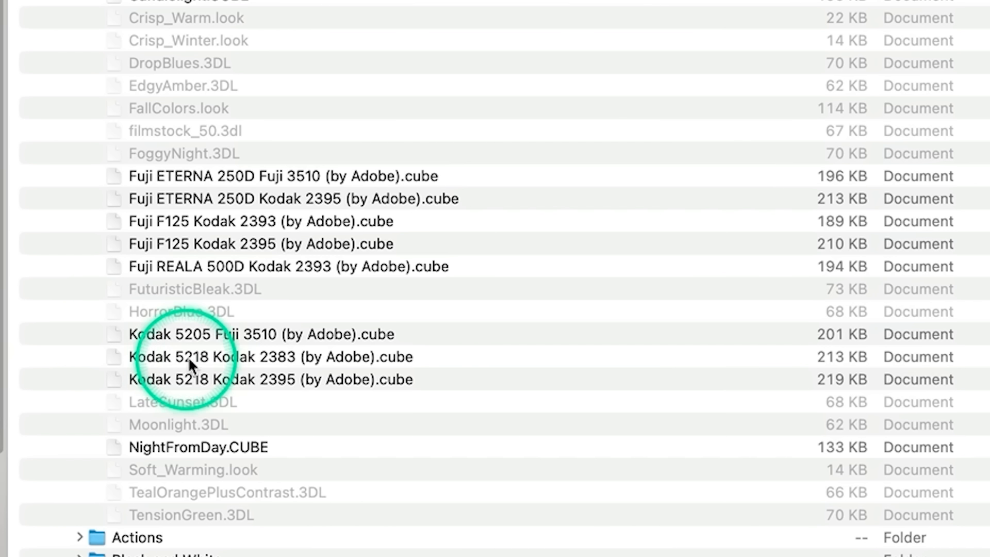
{"action": "left_click", "coordinate": [170, 361]}
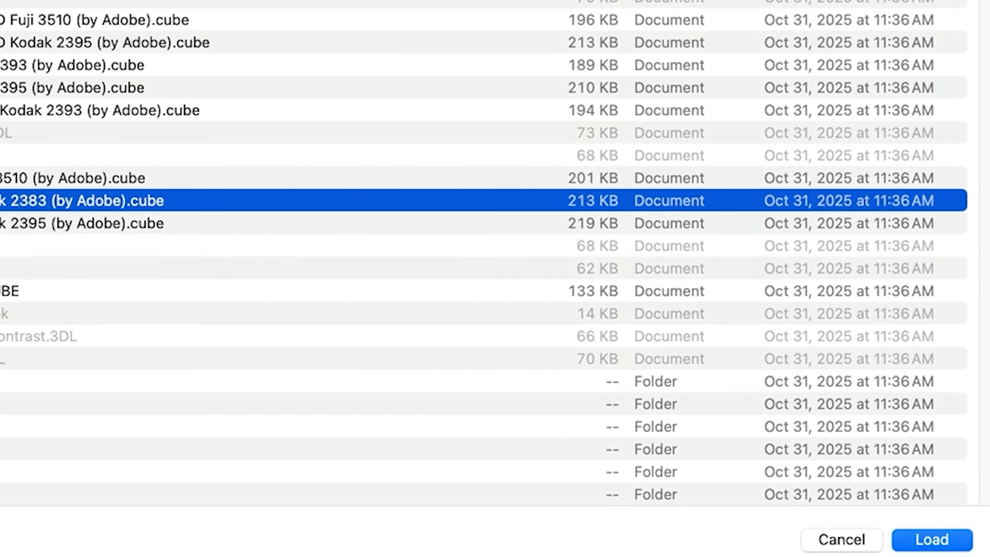
{"action": "left_click", "coordinate": [921, 537]}
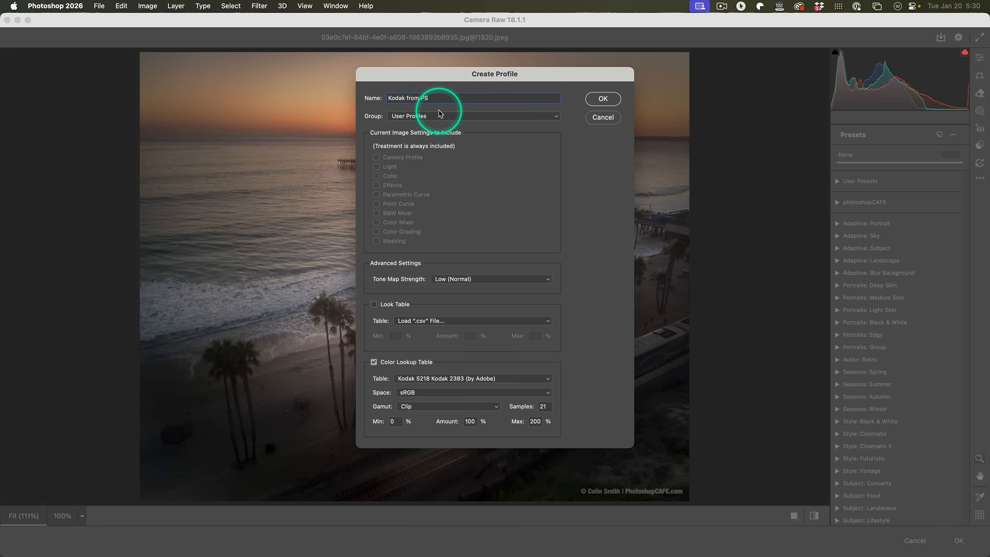
{"action": "left_click", "coordinate": [604, 99]}
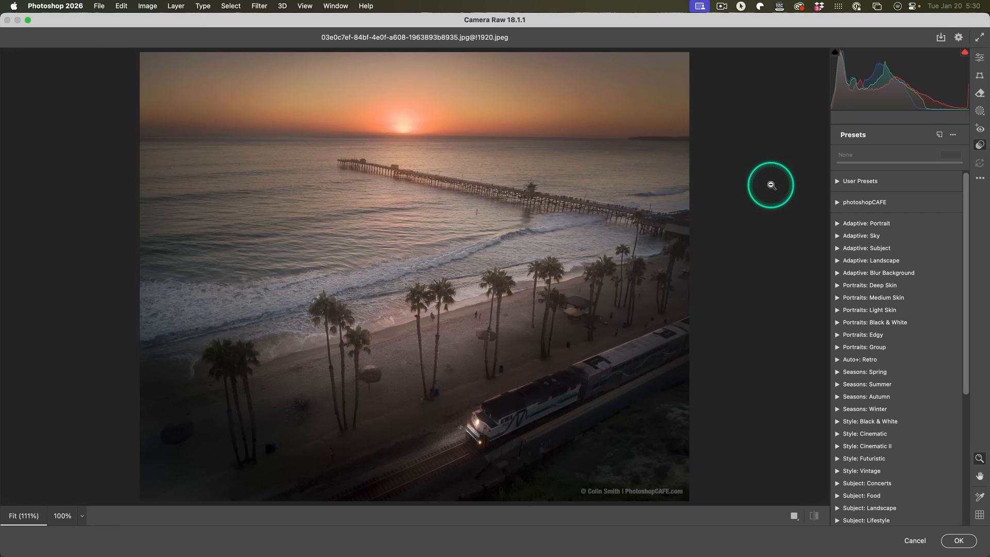
Step: Apply the Kodak from PS user profile to the photo and reduce its Amount to 47
{"action": "left_click", "coordinate": [979, 59]}
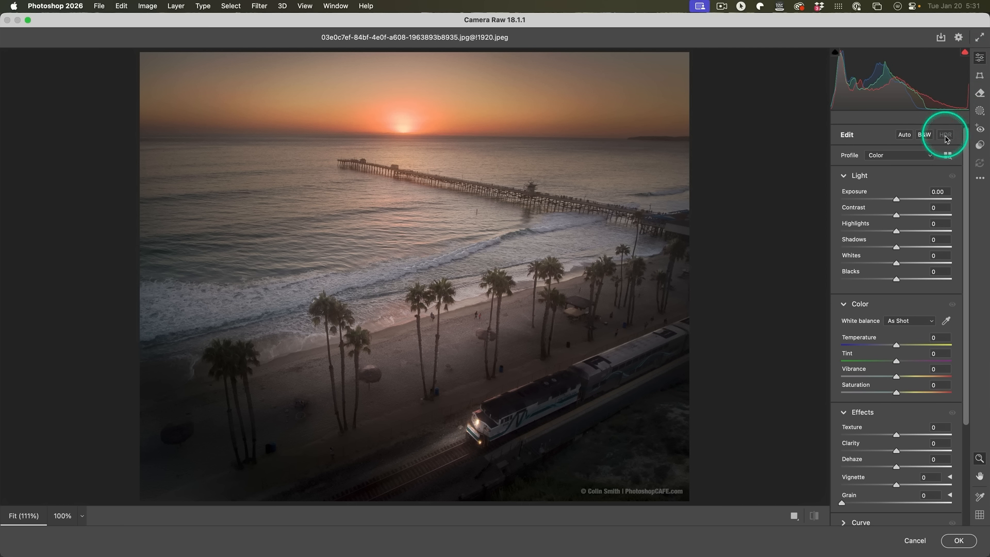
{"action": "left_click", "coordinate": [947, 155]}
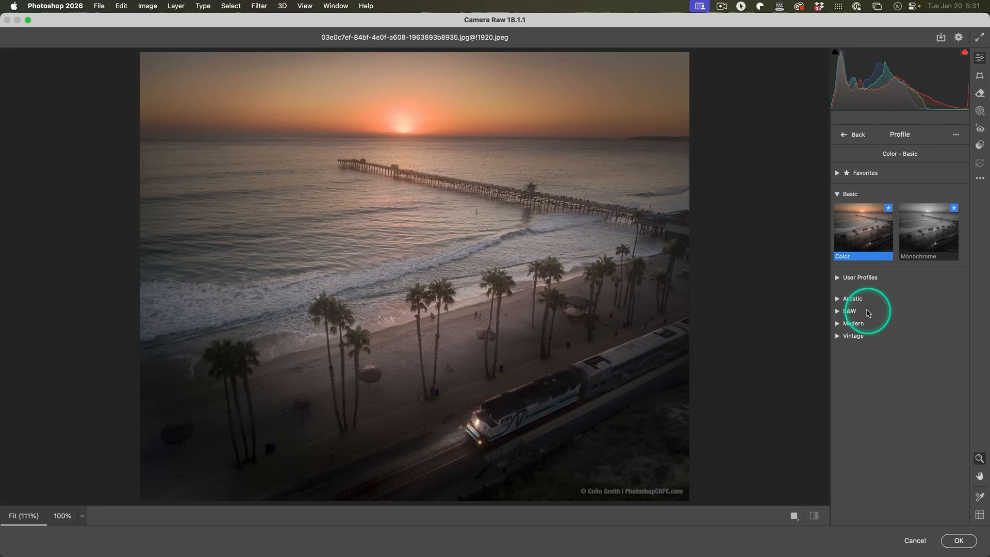
{"action": "left_click", "coordinate": [841, 281]}
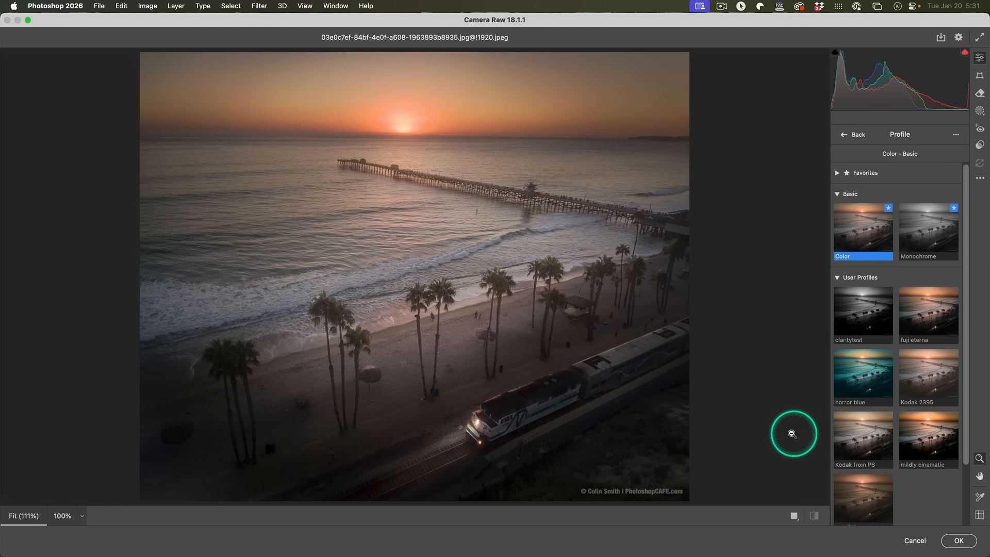
{"action": "left_click", "coordinate": [845, 436]}
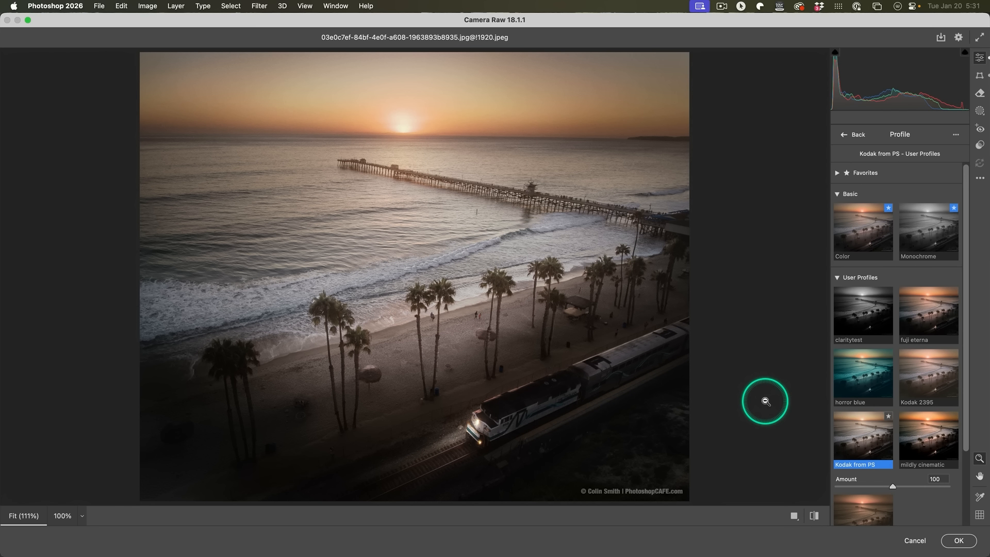
{"action": "left_click_drag", "start_coordinate": [892, 487], "coordinate": [858, 486]}
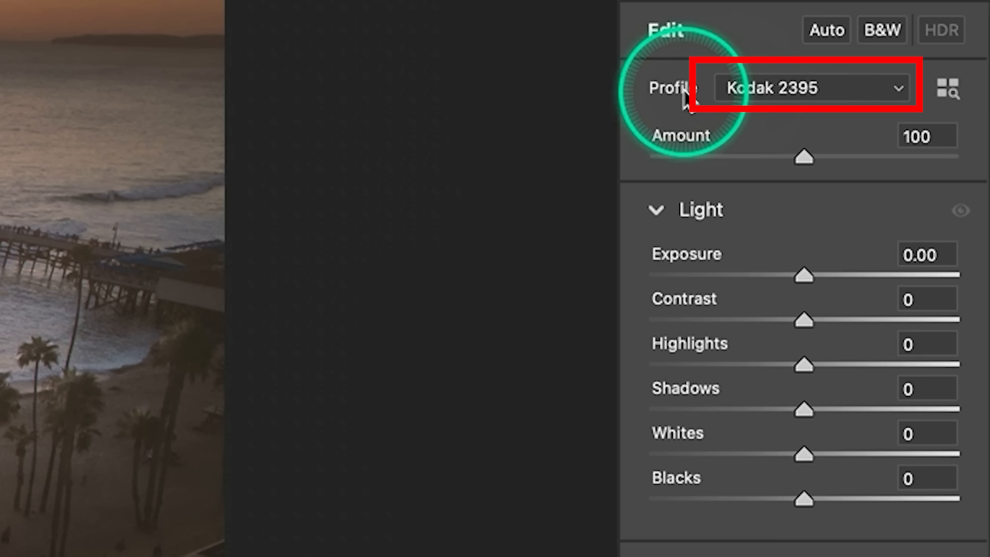
Step: Set the photo's profile to Color, and apply the test little user profile in its place
{"action": "left_click", "coordinate": [737, 89]}
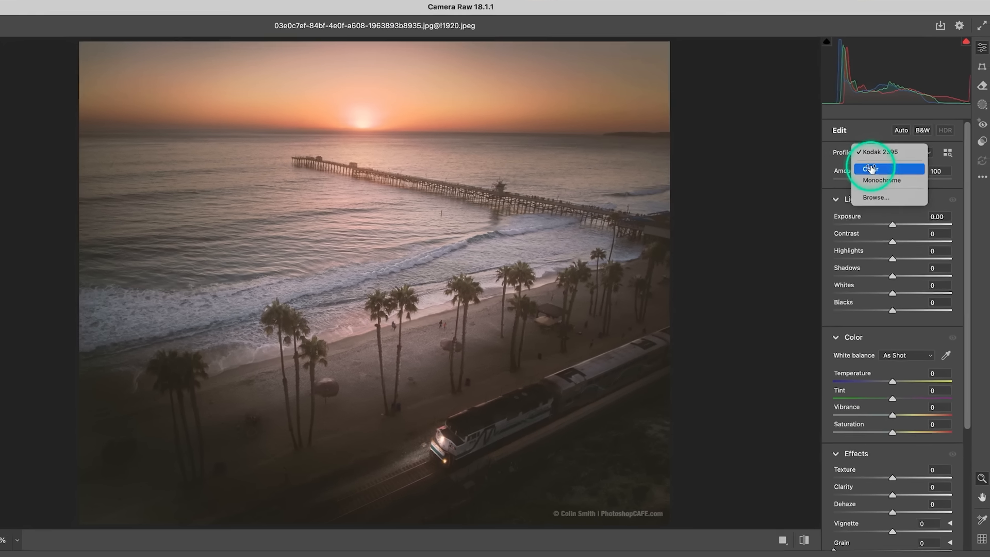
{"action": "left_click", "coordinate": [870, 169]}
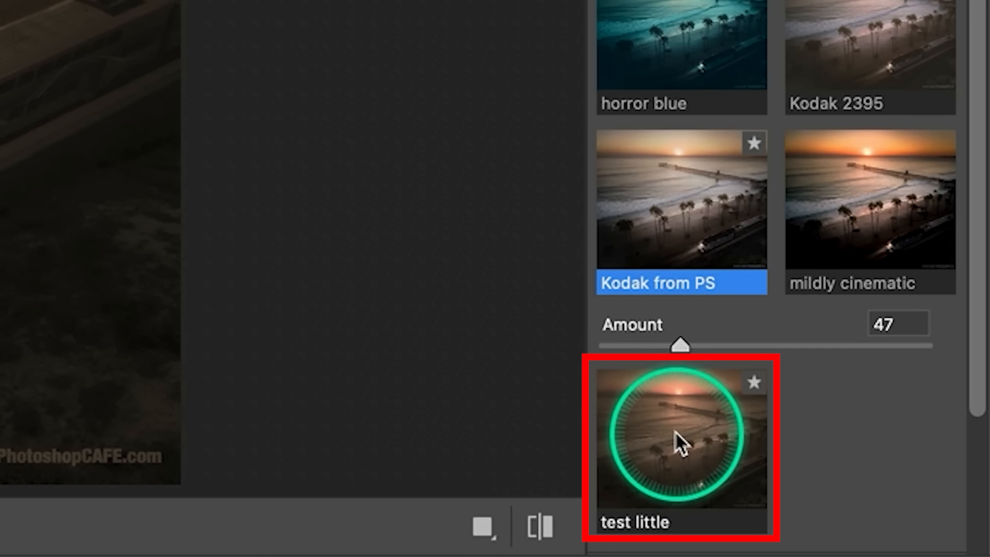
{"action": "left_click", "coordinate": [675, 433]}
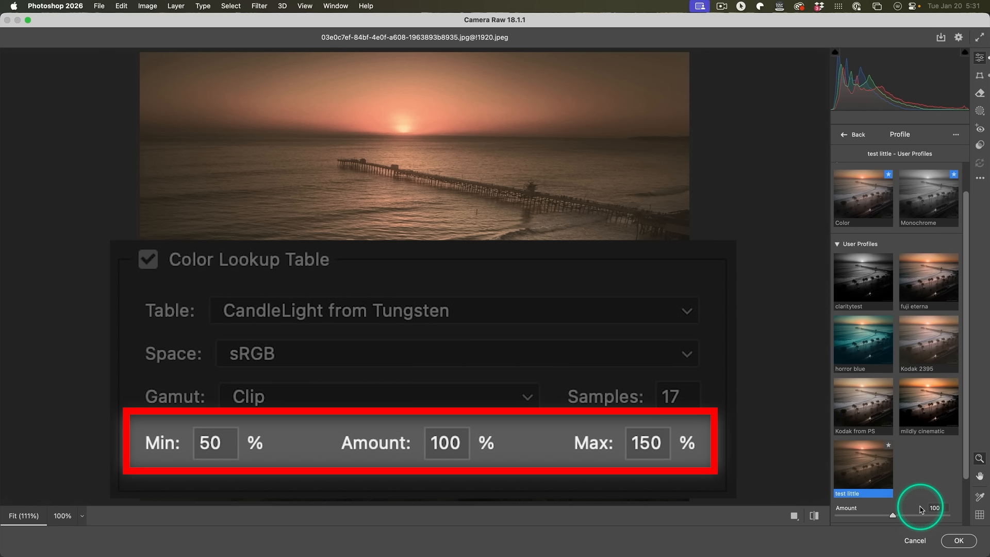
Step: Try different Amount strengths for the test little profile, including 120, 152, 132 and 109, and close Camera Raw
{"action": "left_click_drag", "start_coordinate": [893, 518], "coordinate": [824, 520]}
{"action": "left_click_drag", "start_coordinate": [885, 518], "coordinate": [942, 518]}
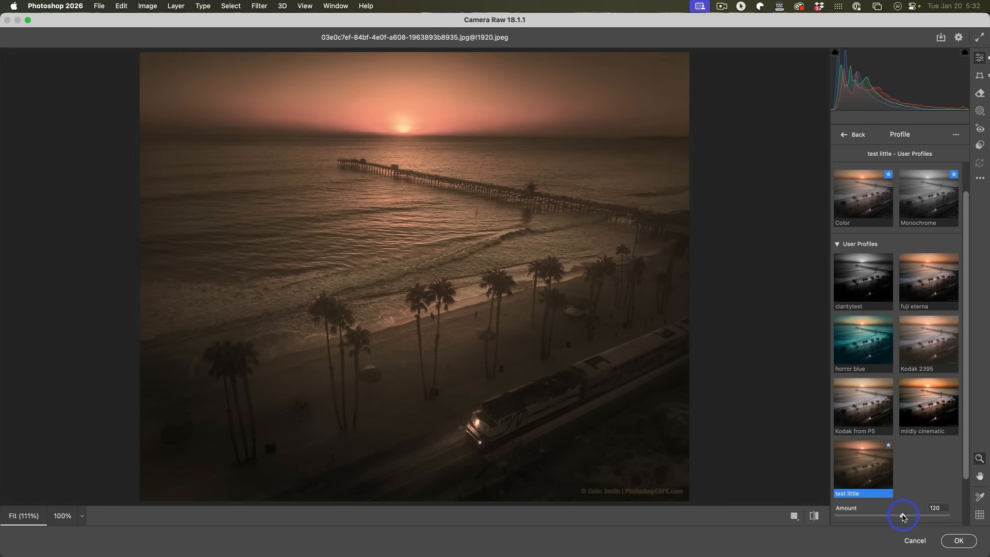
{"action": "left_click_drag", "start_coordinate": [903, 517], "coordinate": [894, 517]}
{"action": "left_click_drag", "start_coordinate": [766, 510], "coordinate": [873, 514]}
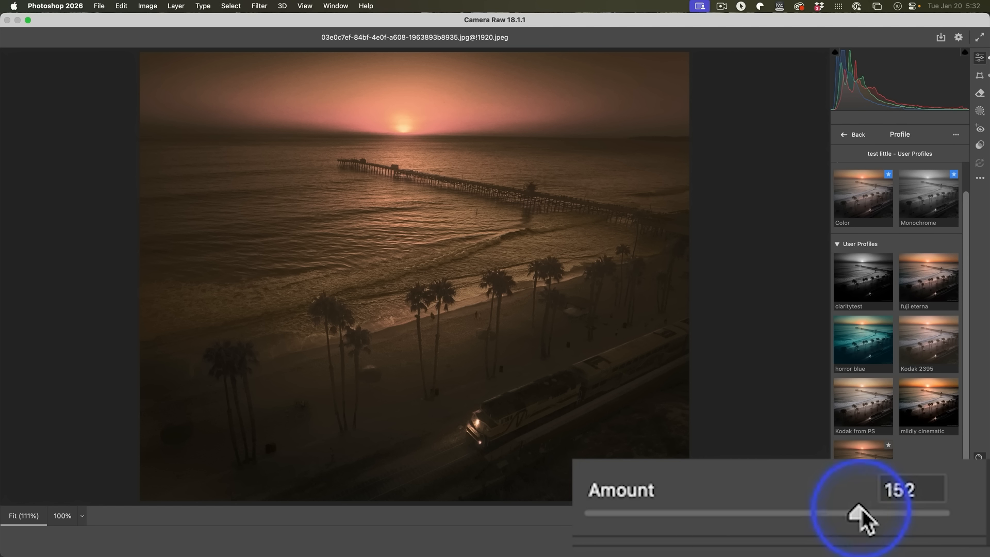
{"action": "left_click_drag", "start_coordinate": [948, 515], "coordinate": [833, 515]}
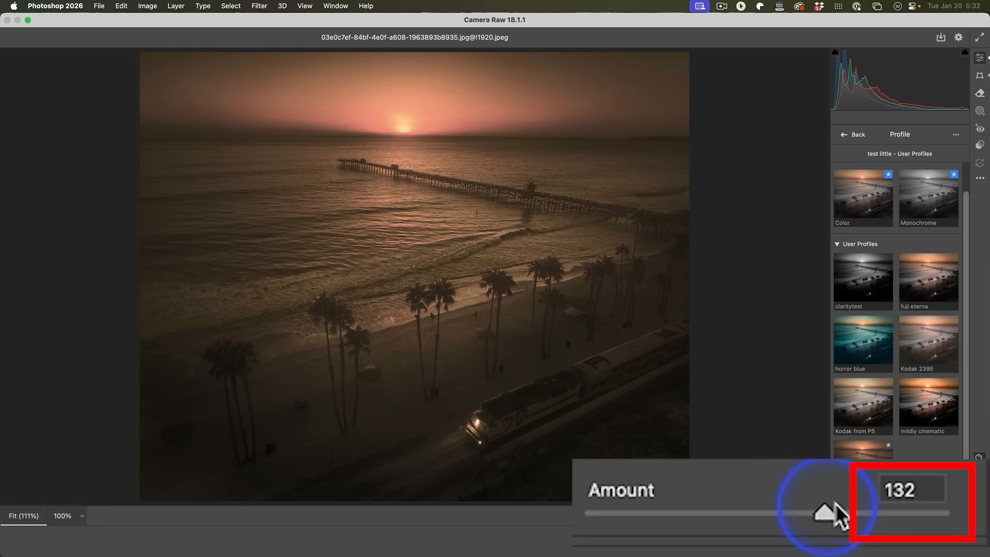
{"action": "left_click_drag", "start_coordinate": [821, 516], "coordinate": [782, 513]}
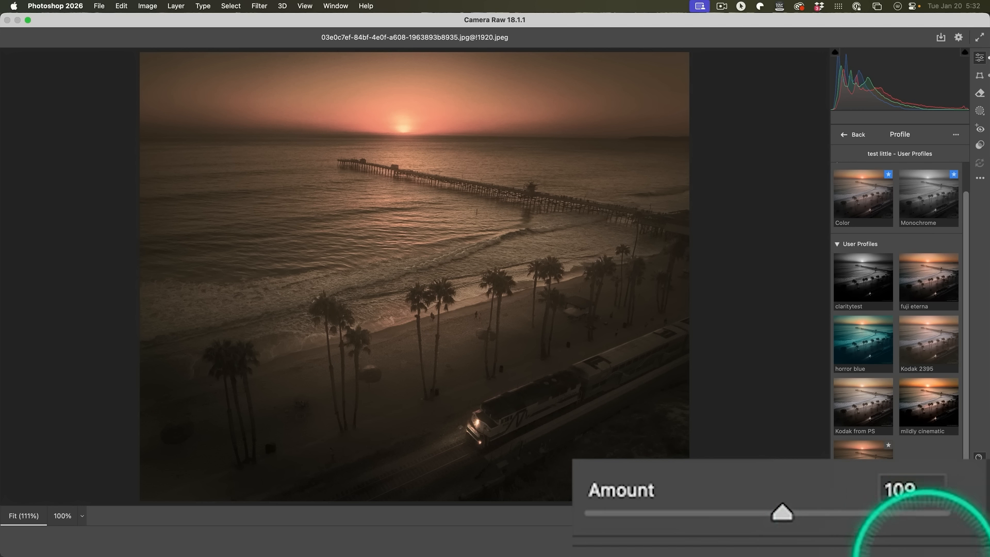
{"action": "left_click", "coordinate": [939, 543]}
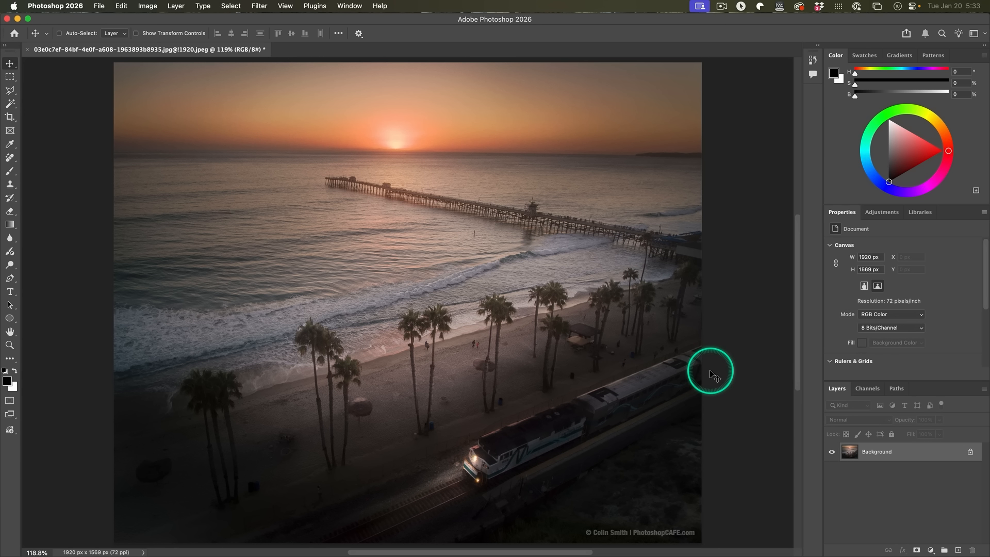
Step: Switch to Lightroom Classic, open the Profile Browser for the portrait photo and bring the whole User Profiles group into view
{"action": "mouse_move", "coordinate": [391, 550]}
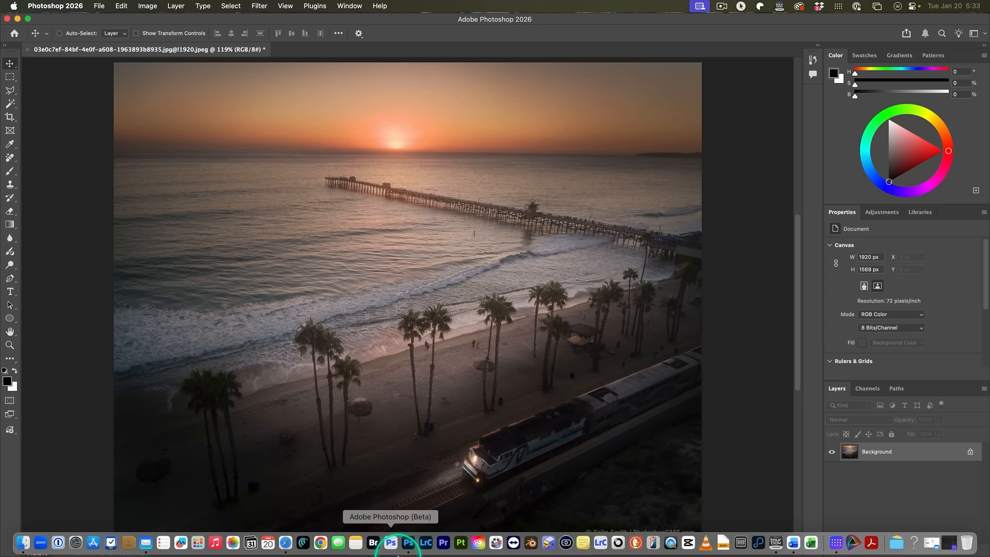
{"action": "left_click", "coordinate": [428, 545]}
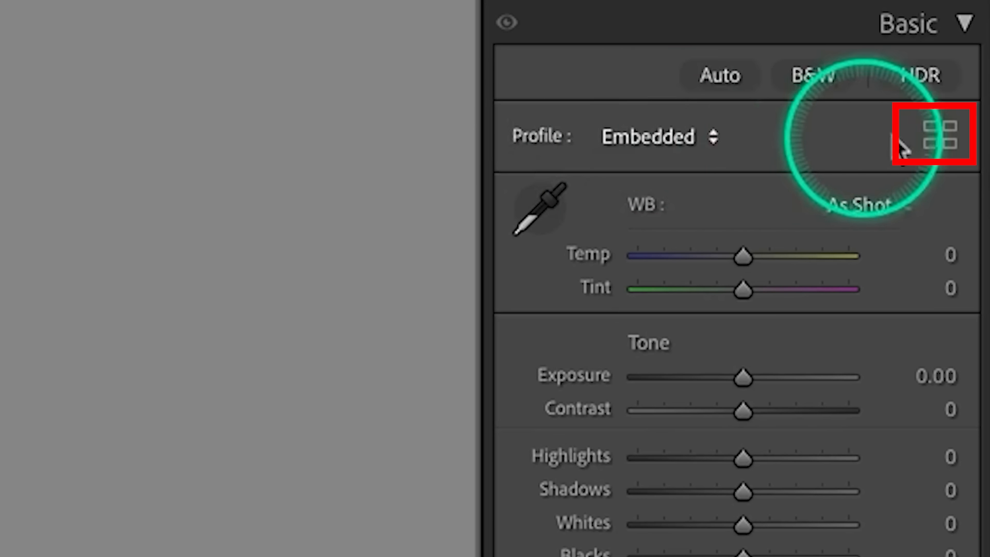
{"action": "left_click", "coordinate": [937, 134]}
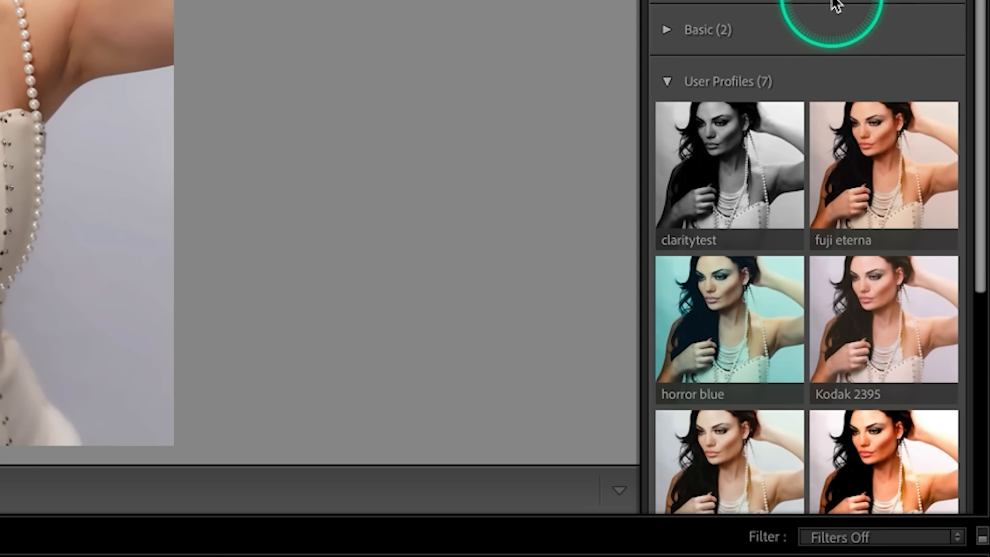
{"action": "scroll", "coordinate": [979, 20], "scroll_direction": "down", "scroll_amount": 3}
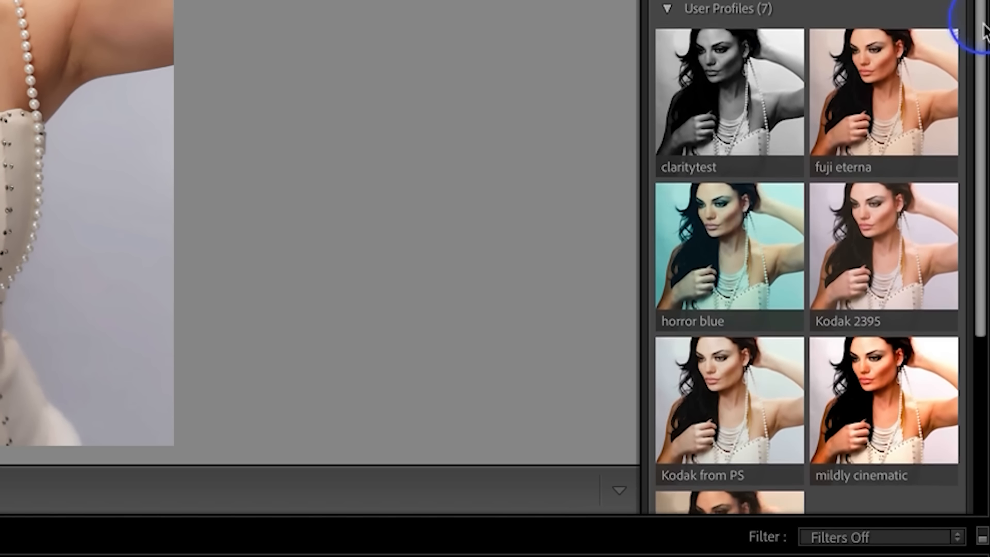
{"action": "left_click_drag", "start_coordinate": [982, 29], "coordinate": [983, 67]}
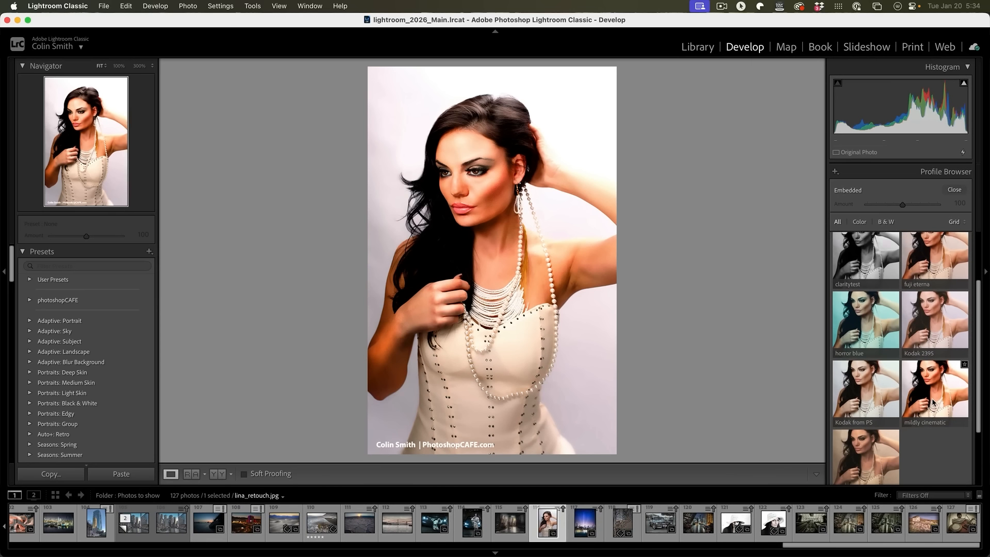
{"action": "scroll", "coordinate": [893, 442], "scroll_direction": "down", "scroll_amount": 1}
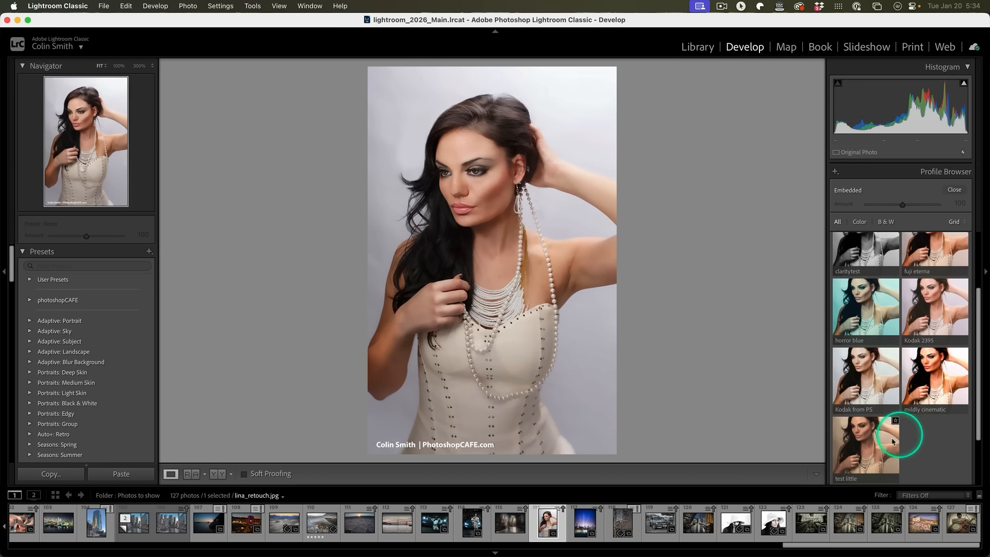
Step: Preview the test little, Kodak from PS, mildly cinematic, Kodak 2395 and horror blue user profiles on the portrait
{"action": "left_click", "coordinate": [866, 448]}
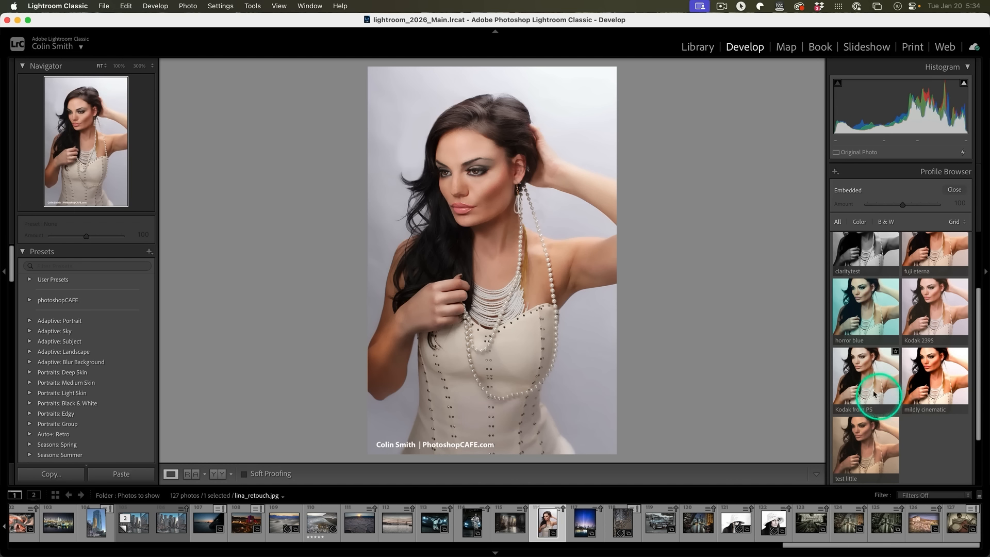
{"action": "left_click", "coordinate": [867, 388]}
{"action": "left_click", "coordinate": [923, 379]}
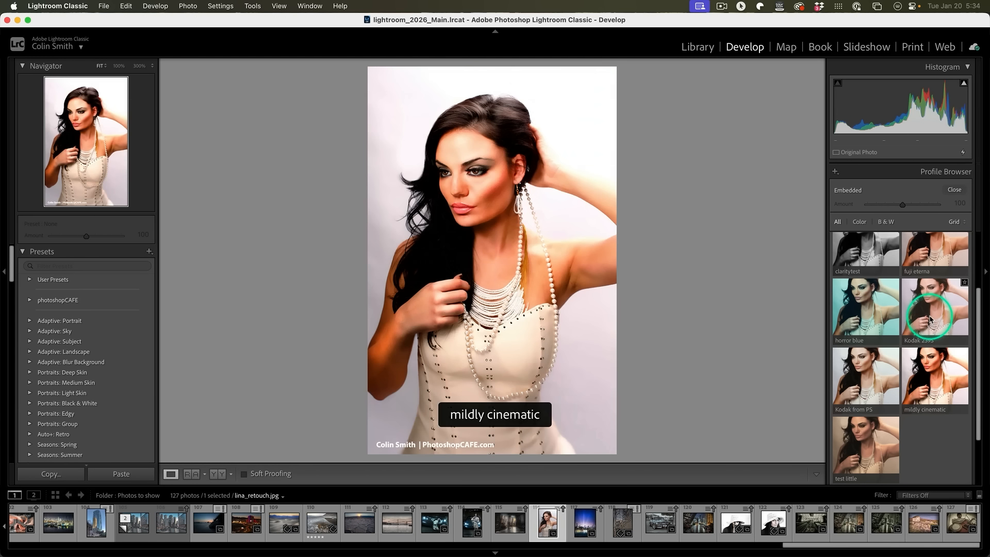
{"action": "left_click", "coordinate": [928, 318]}
{"action": "left_click", "coordinate": [878, 313]}
Step: Apply the Kodak 2395 user profile to the portrait and set its Amount to 110
{"action": "left_click", "coordinate": [947, 312]}
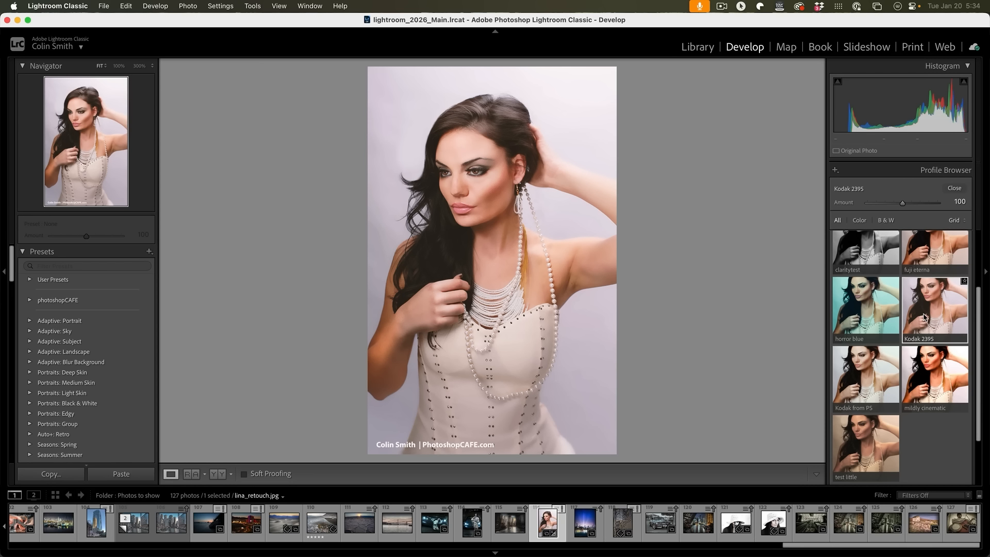
{"action": "left_click", "coordinate": [802, 318]}
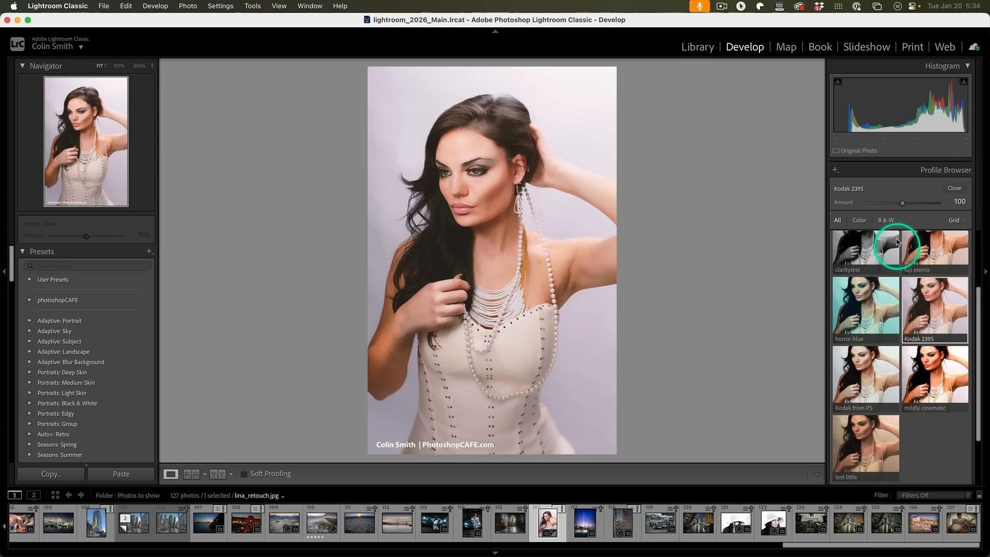
{"action": "mouse_move", "coordinate": [903, 203]}
{"action": "left_mouse_down"}
{"action": "mouse_move", "coordinate": [882, 202]}
{"action": "mouse_move", "coordinate": [945, 201]}
{"action": "mouse_move", "coordinate": [875, 207]}
{"action": "mouse_move", "coordinate": [918, 202]}
{"action": "mouse_move", "coordinate": [906, 203]}
{"action": "left_mouse_up"}
{"action": "left_click", "coordinate": [786, 267]}
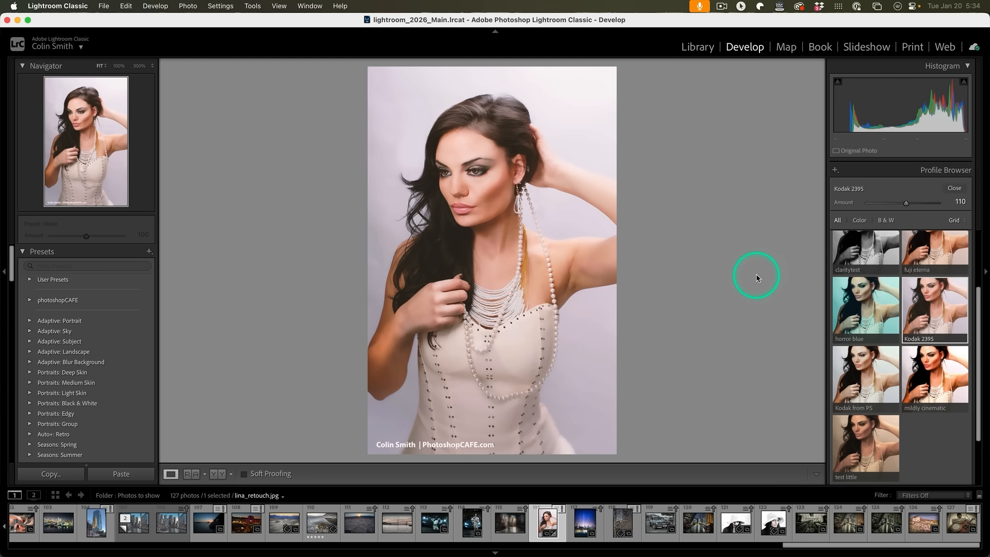